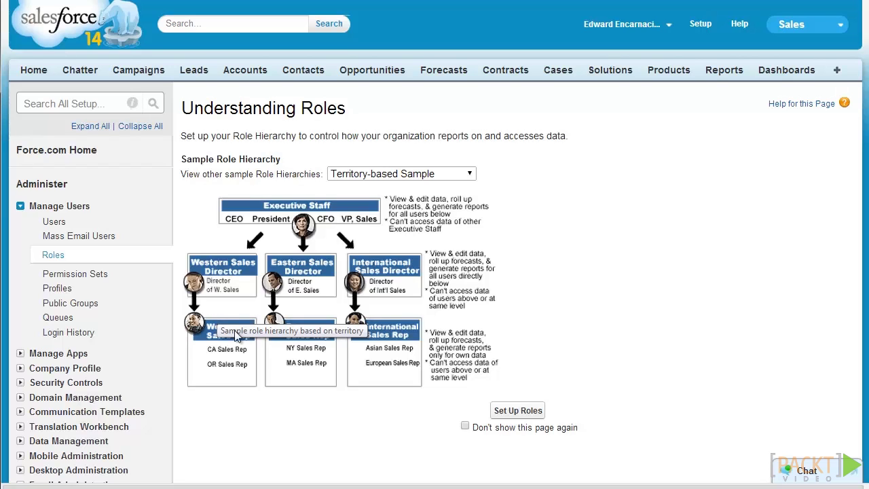
- Open the role hierarchy setup and start a new role reporting to CEO with the label "Sales Director - North America"
left_click(534, 411)
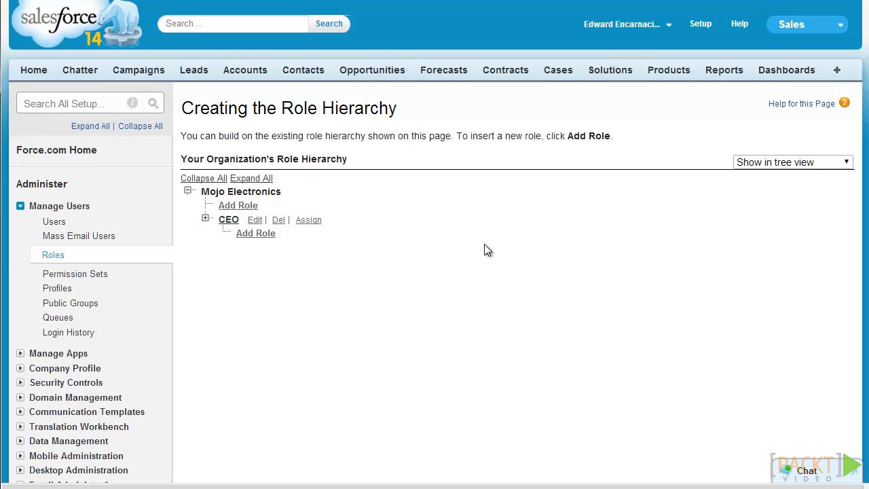
left_click(259, 238)
left_click(338, 183)
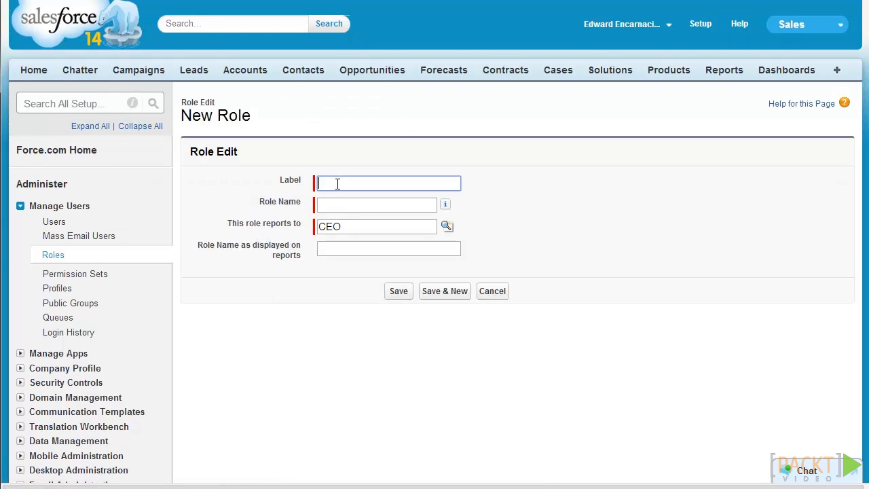
type("Sales")
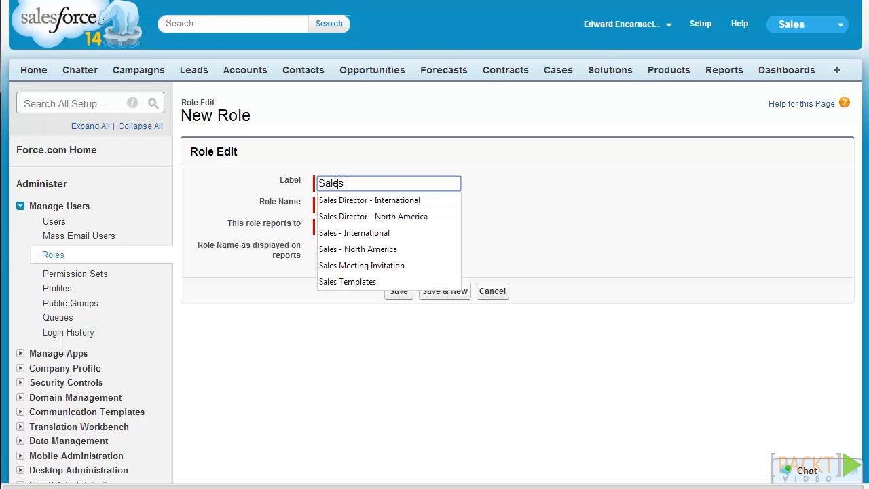
type(" Director - ")
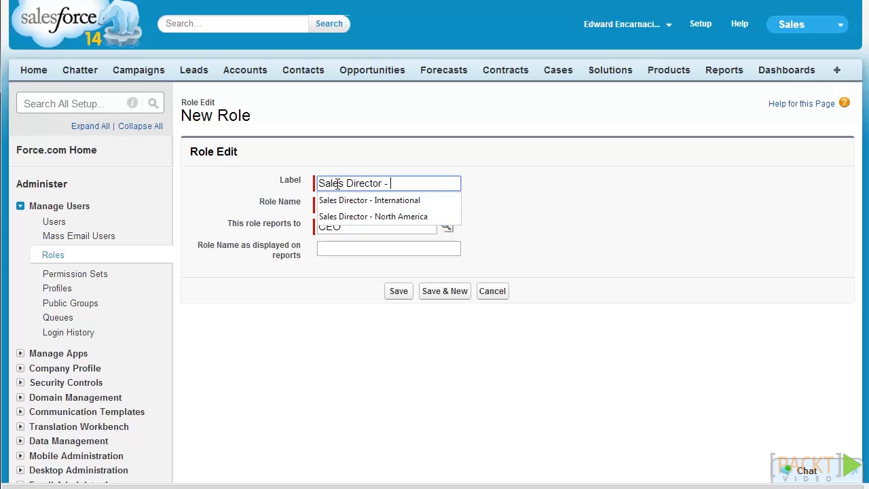
type("North America")
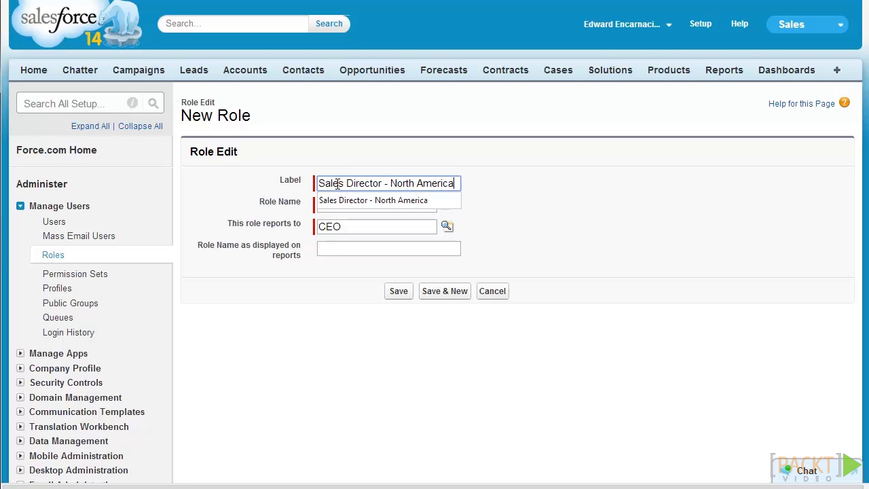
key("Tab")
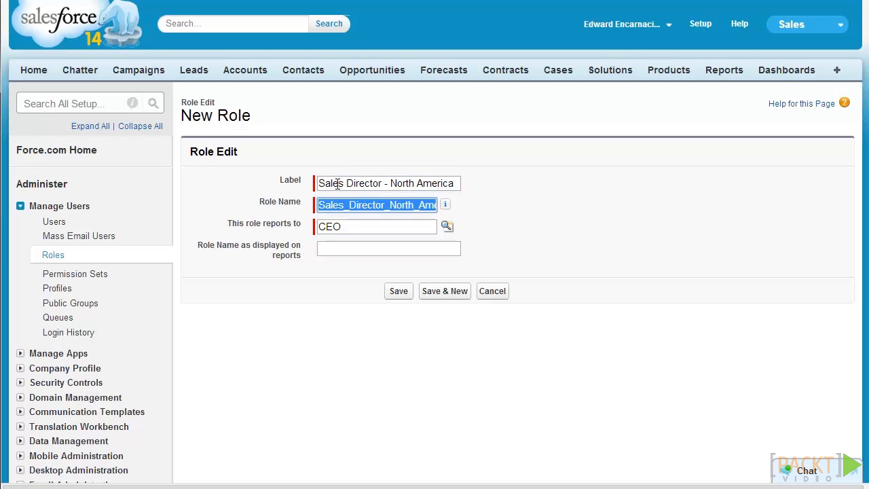
left_click(378, 226)
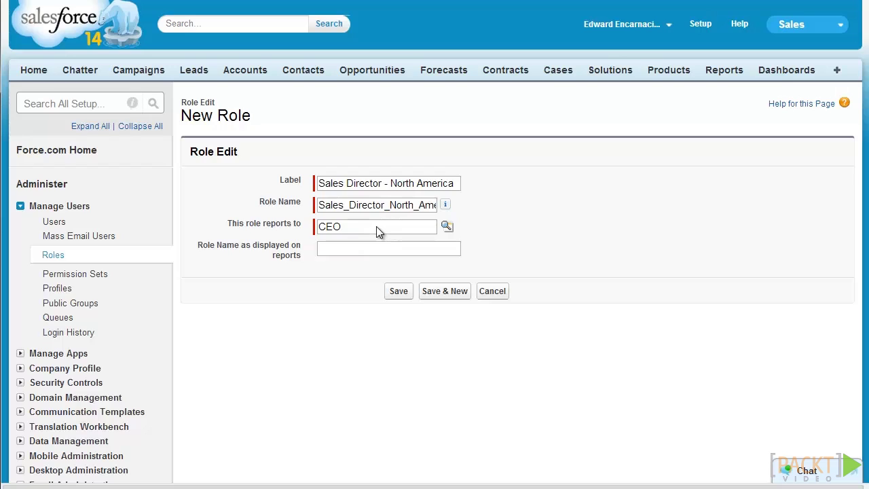
- Set the new role's name as displayed on reports to "Sales Director - NA" and save the role
left_click(392, 248)
type("Sal")
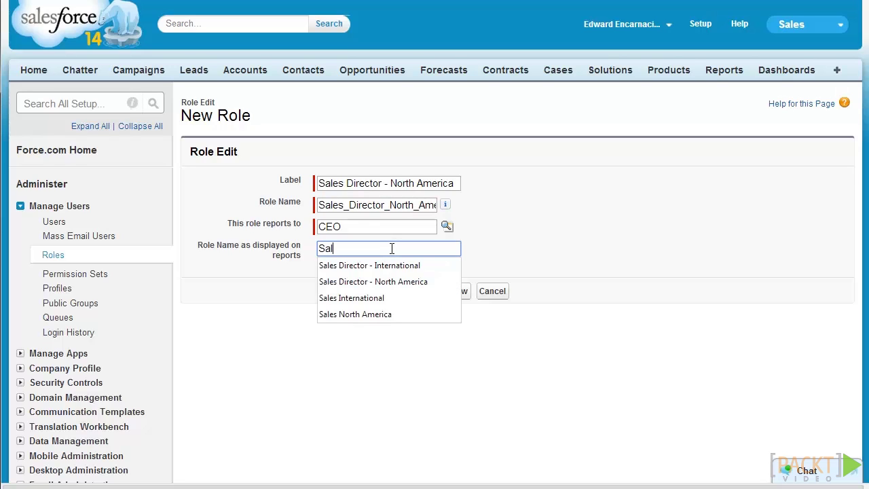
type("es Director - NA")
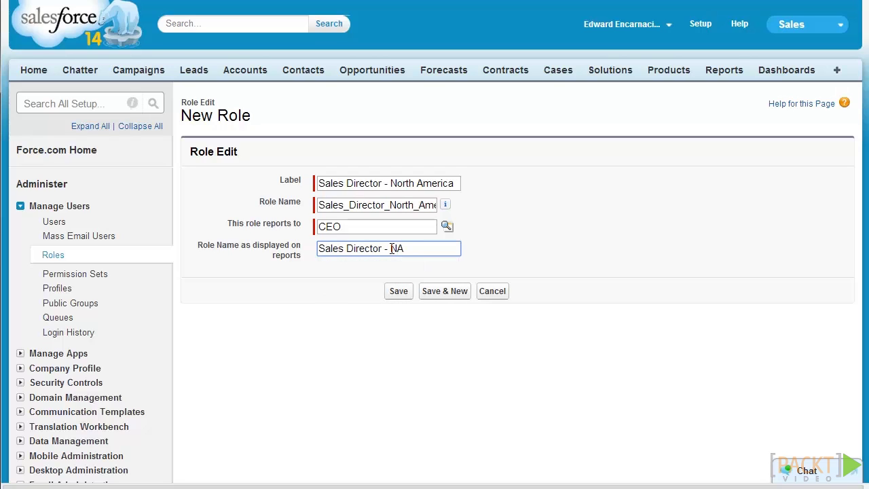
left_click(404, 292)
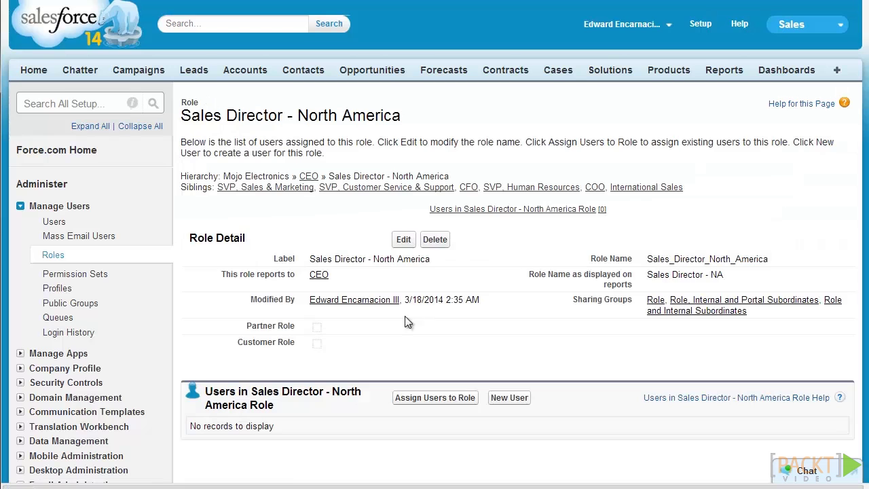
- Add a role labelled "Sales Director - International" under CEO in the role hierarchy and save it
left_click(59, 258)
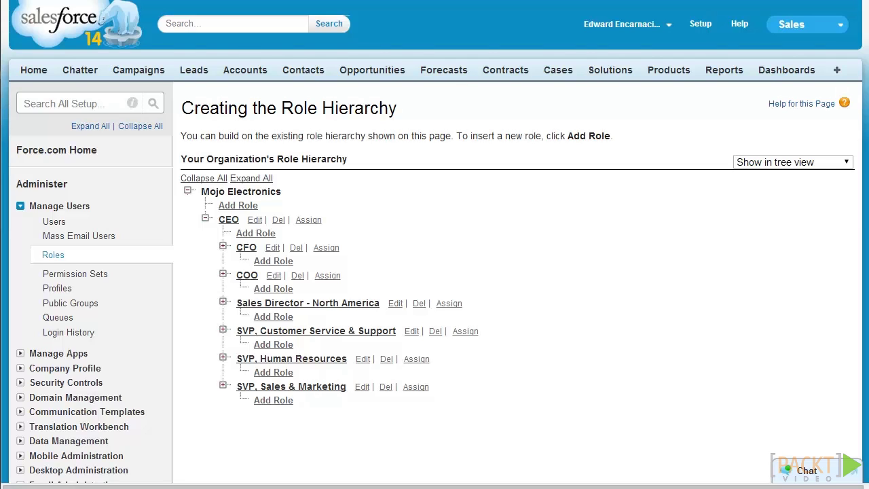
left_click(251, 233)
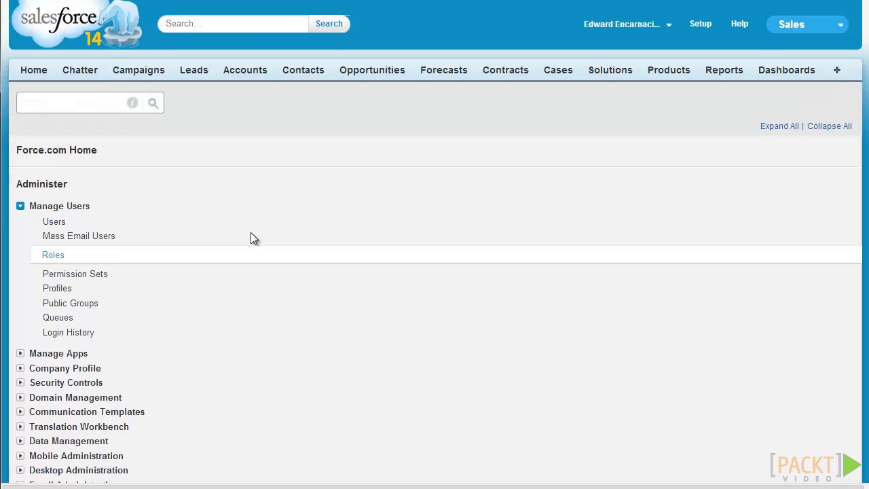
type("Sales")
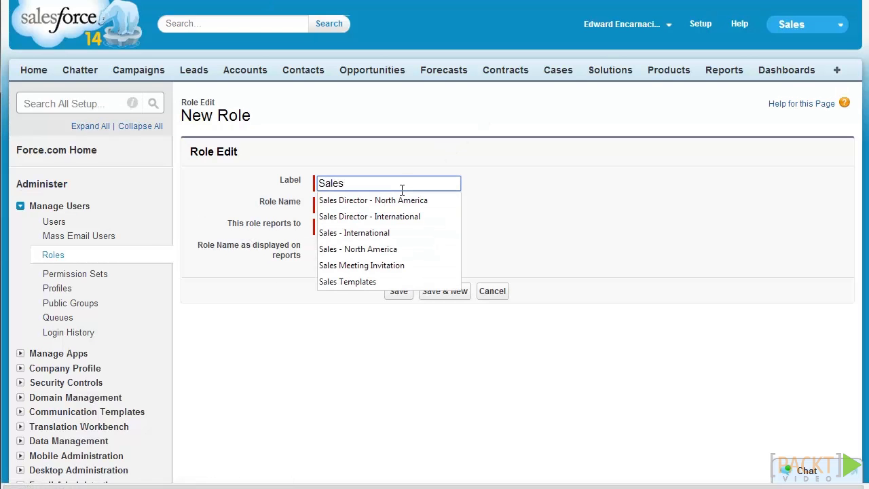
left_click(397, 216)
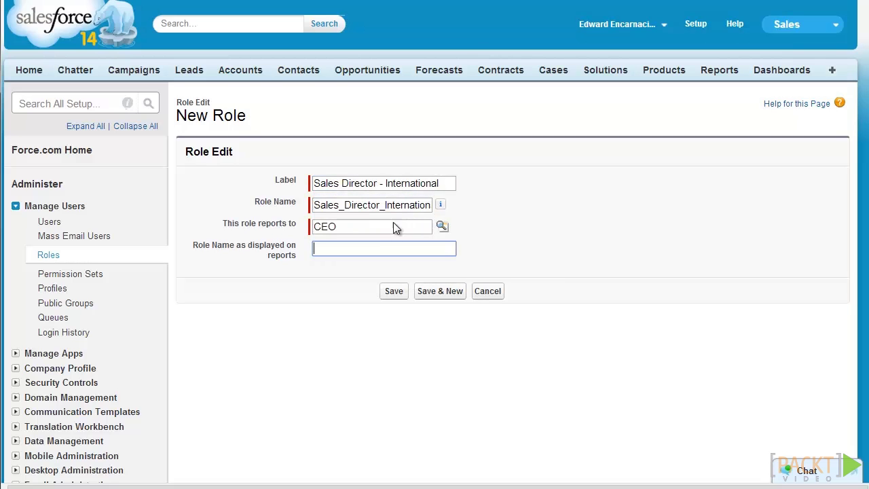
left_click(394, 293)
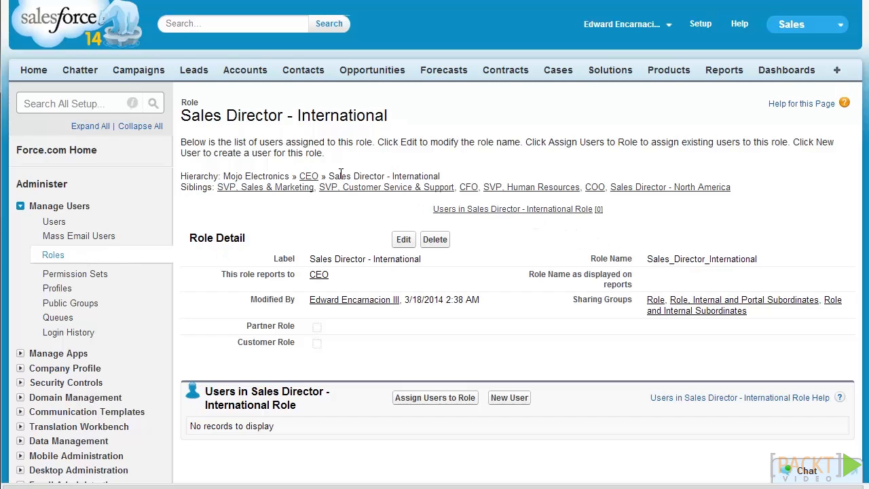
- Change the International Sales role under SVP, Sales & Marketing to report to Sales Director - International, save it and expand that director's branch
left_click(306, 178)
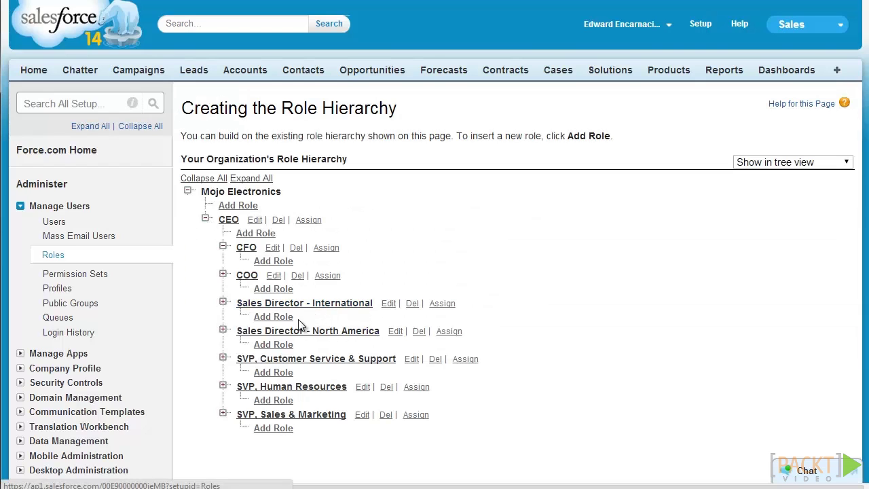
left_click(289, 359)
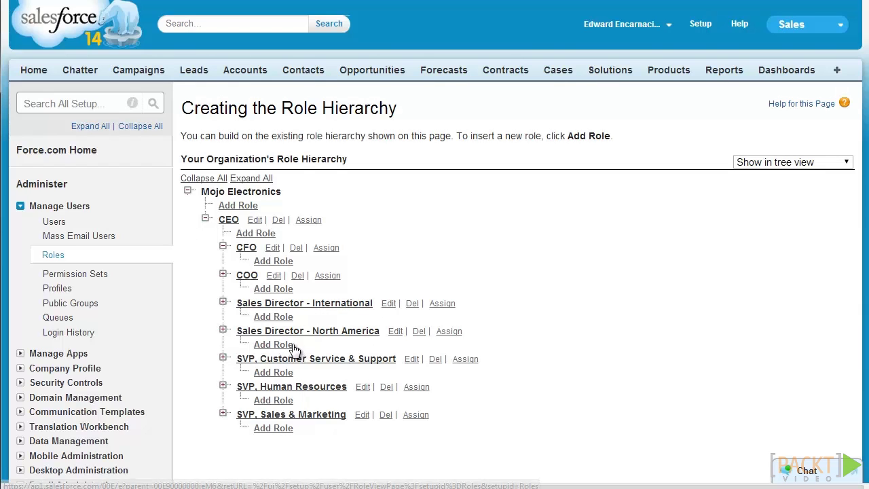
left_click(224, 412)
scroll(371, 249, "down", 2)
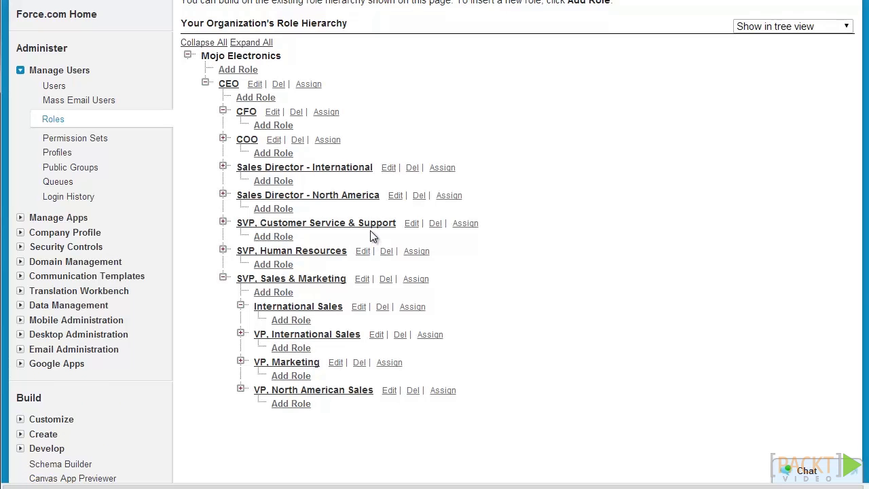
left_click(357, 306)
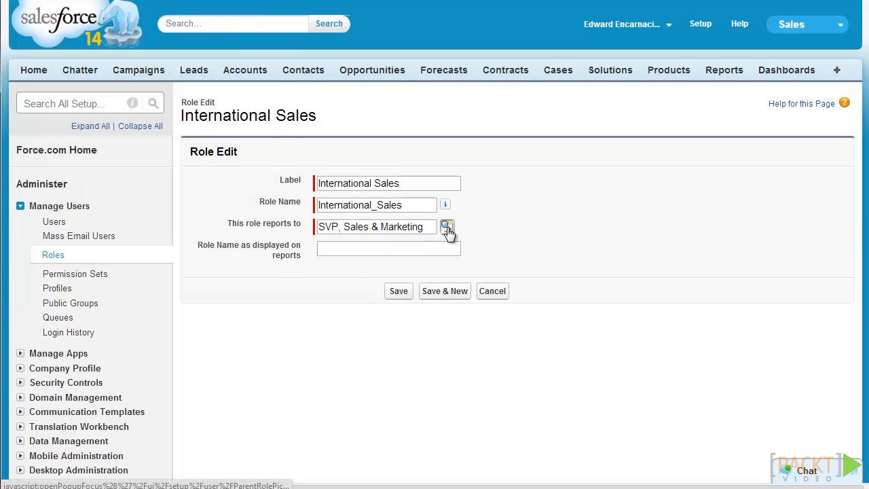
left_click(446, 227)
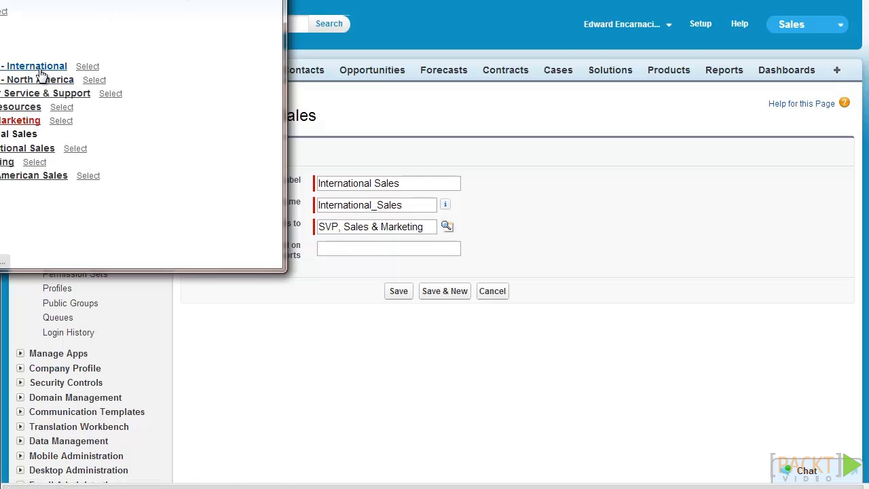
left_click(41, 72)
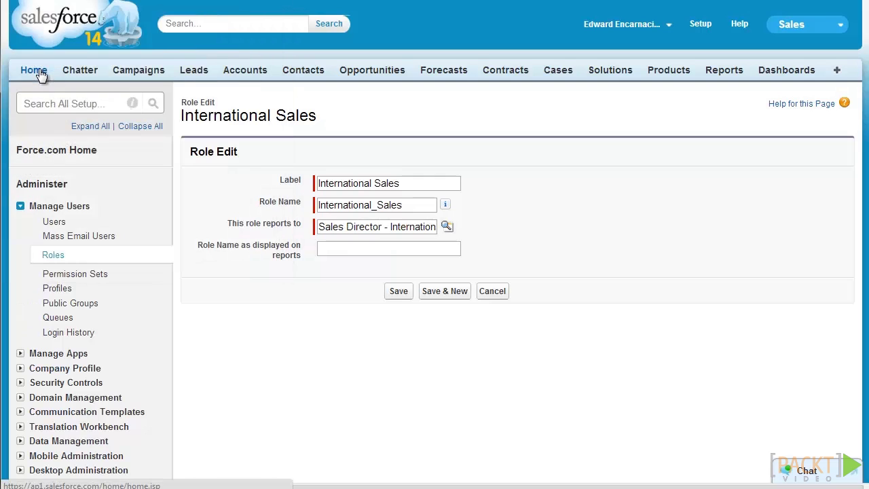
left_click(401, 293)
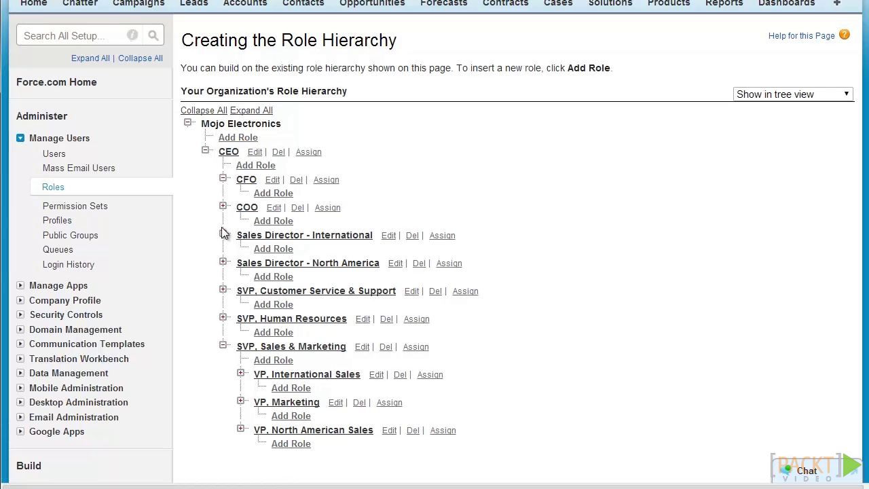
left_click(224, 233)
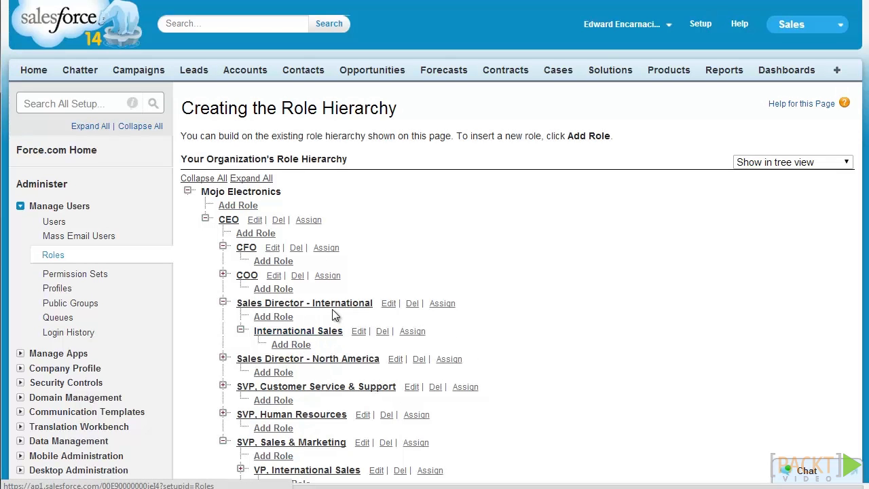
- Add a role labelled "NA Sales" under Sales Director - North America and save it
scroll(325, 262, "down", 1)
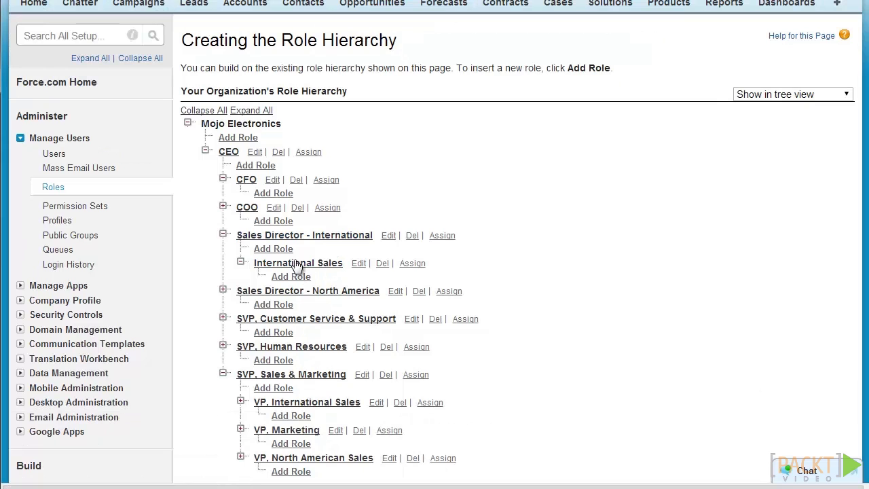
left_click(286, 303)
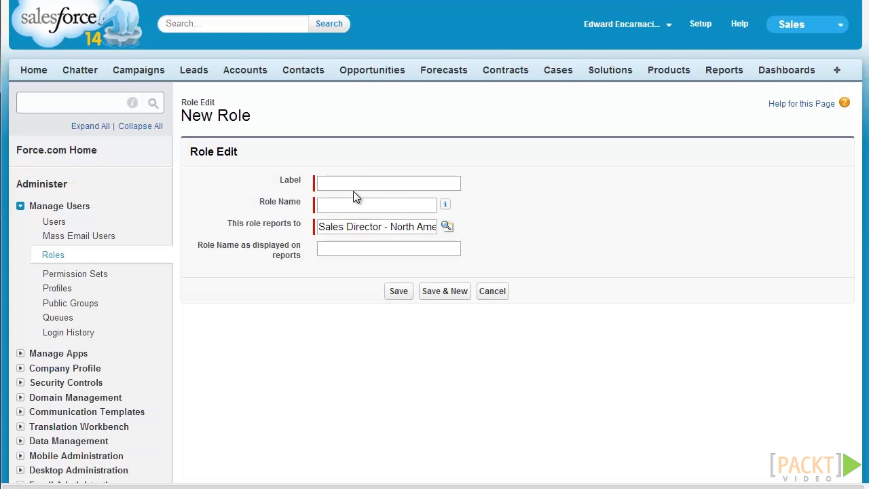
left_click(356, 184)
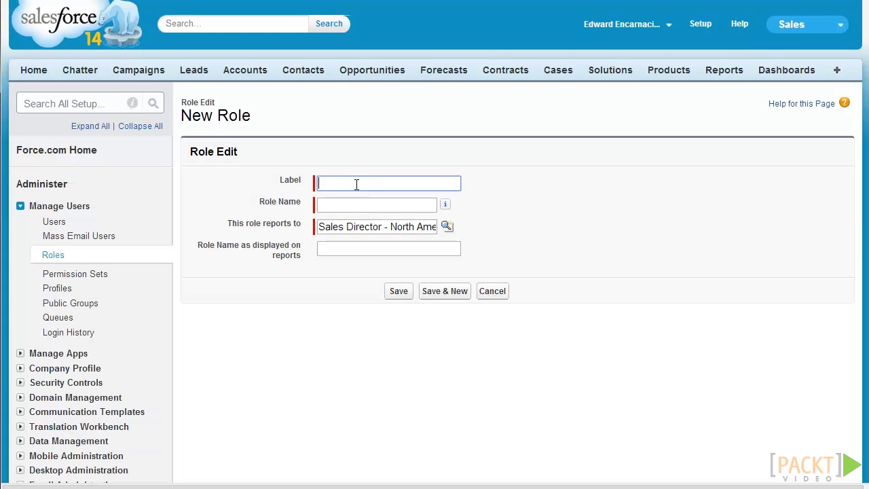
type("NA Sales")
key("Tab")
left_click(397, 291)
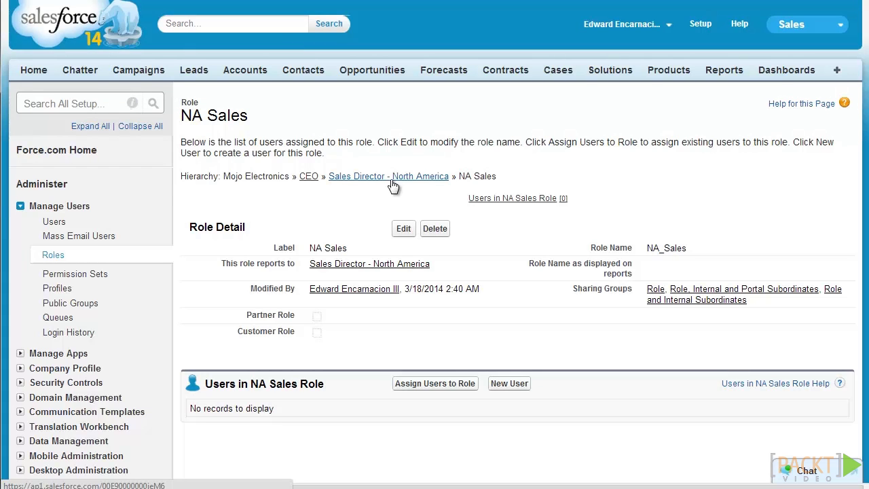
- Return to the role hierarchy, open user assignment for the International Sales role and show All Users as available
left_click(309, 178)
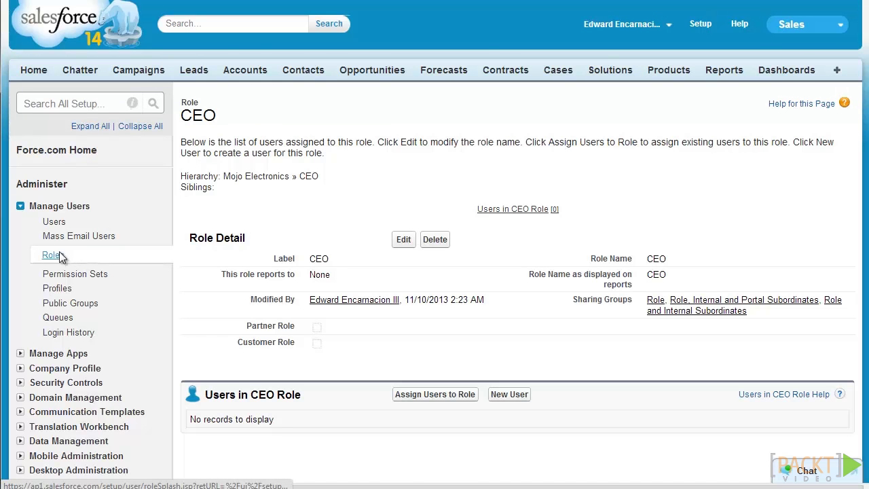
left_click(60, 256)
scroll(351, 229, "down", 3)
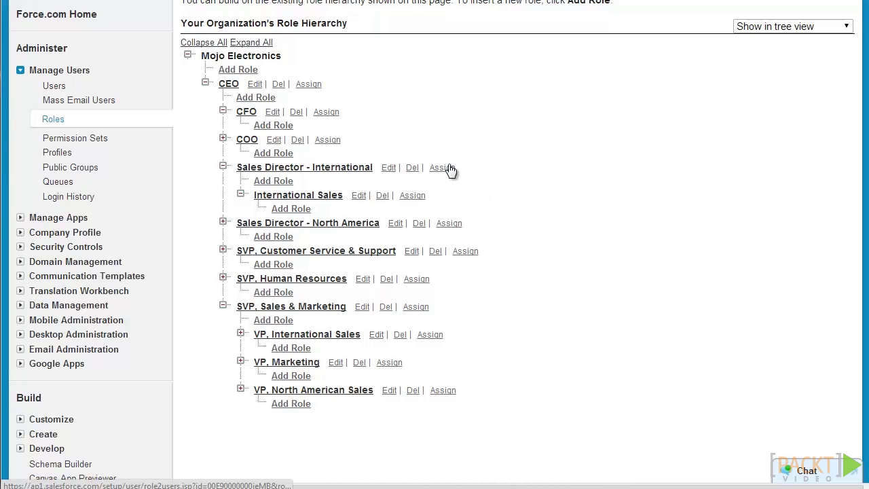
left_click(414, 197)
scroll(417, 204, "down", 2)
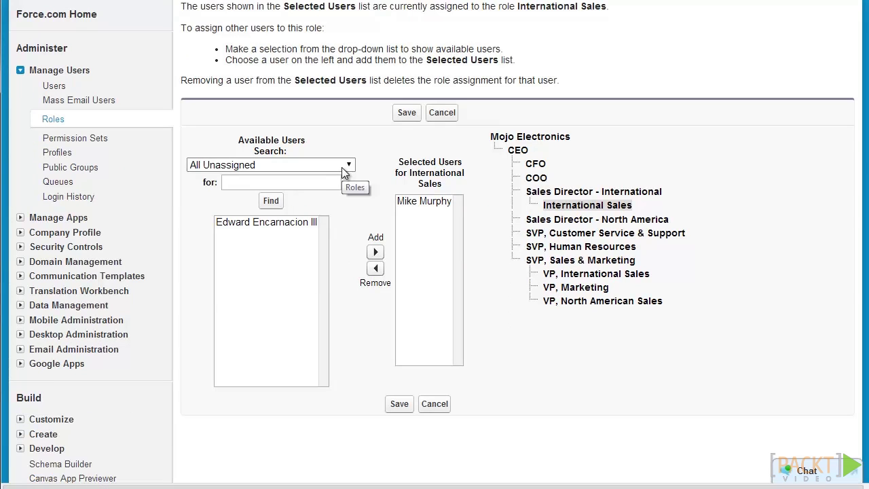
left_click(344, 166)
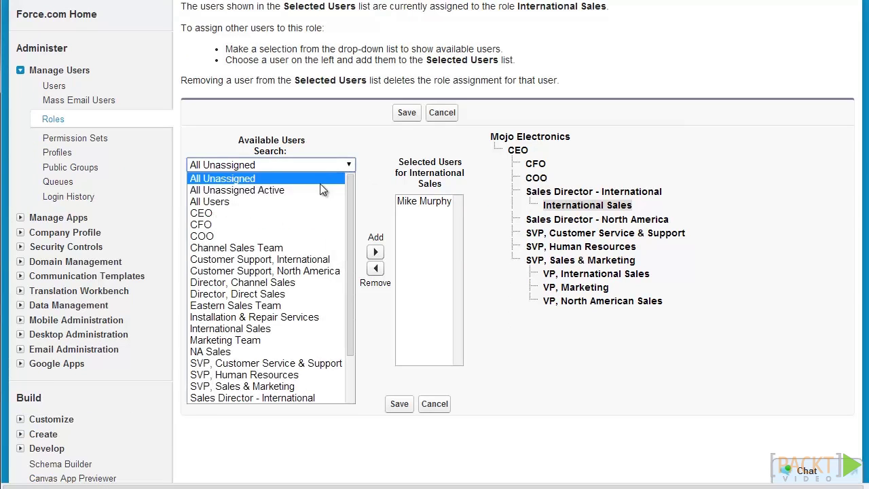
left_click(314, 198)
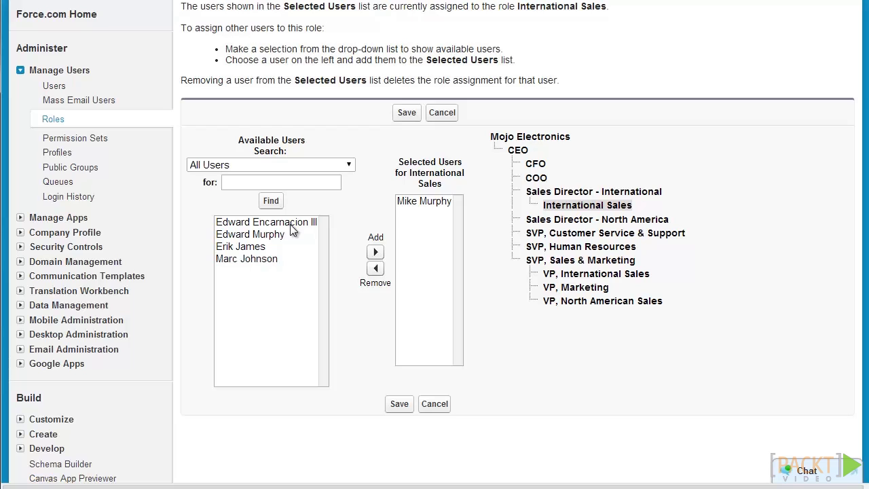
- Add the second and fourth available users to the International Sales role and save the assignment
left_click(285, 234)
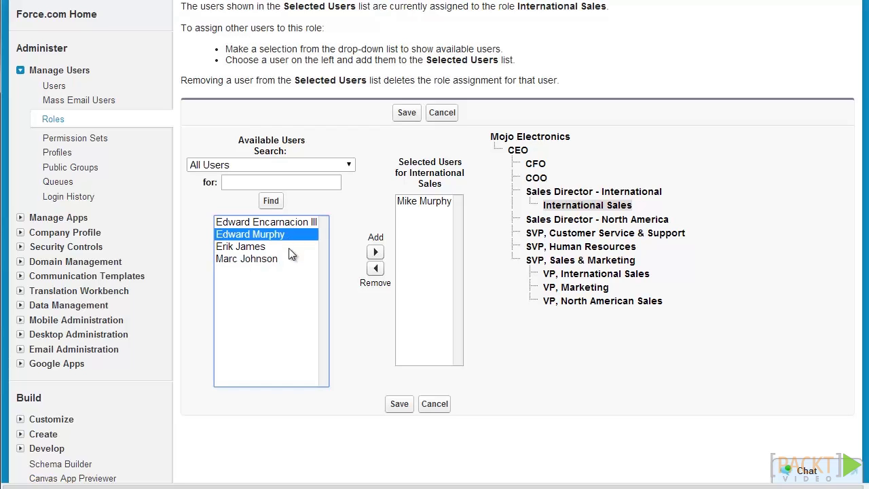
left_click(275, 260, "ctrl")
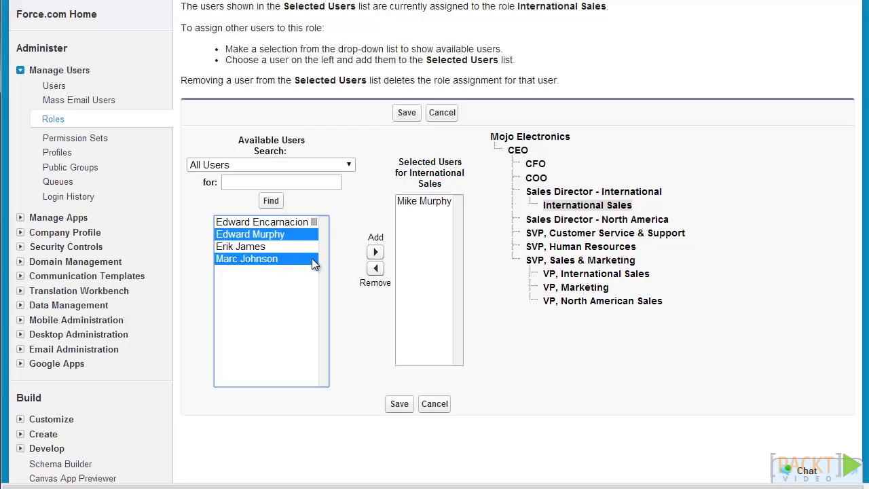
left_click(375, 253)
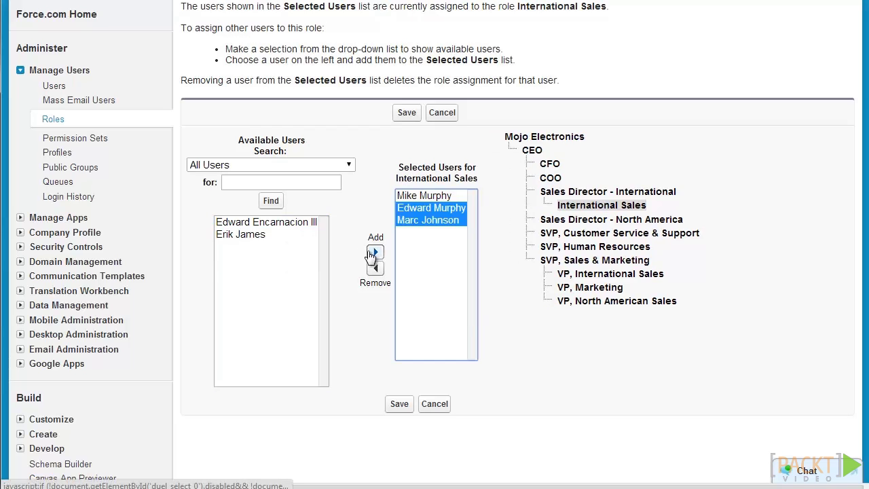
left_click(401, 407)
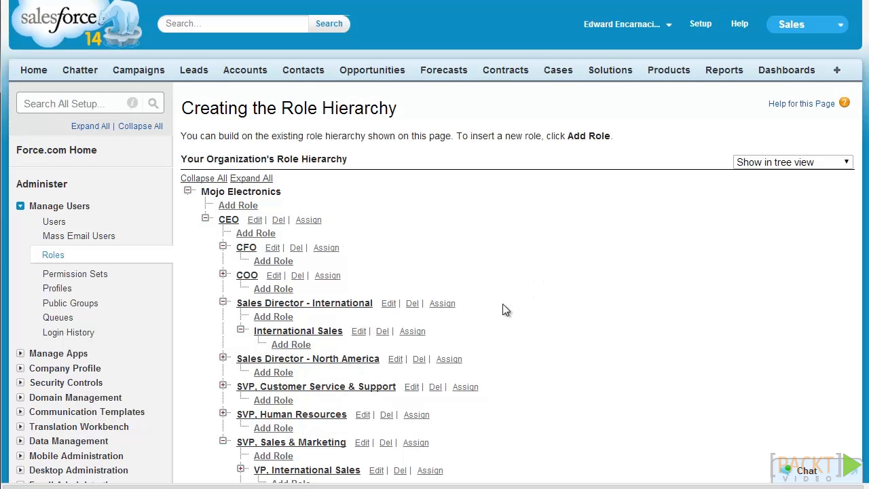
left_click(466, 387)
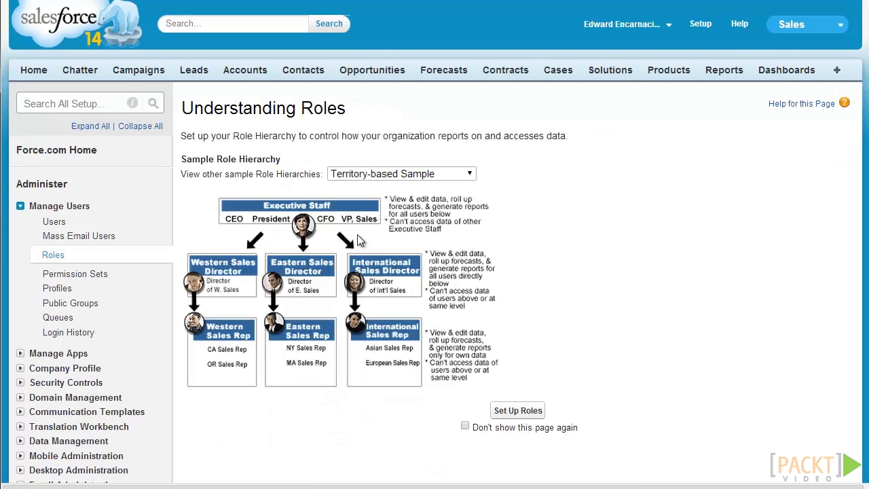